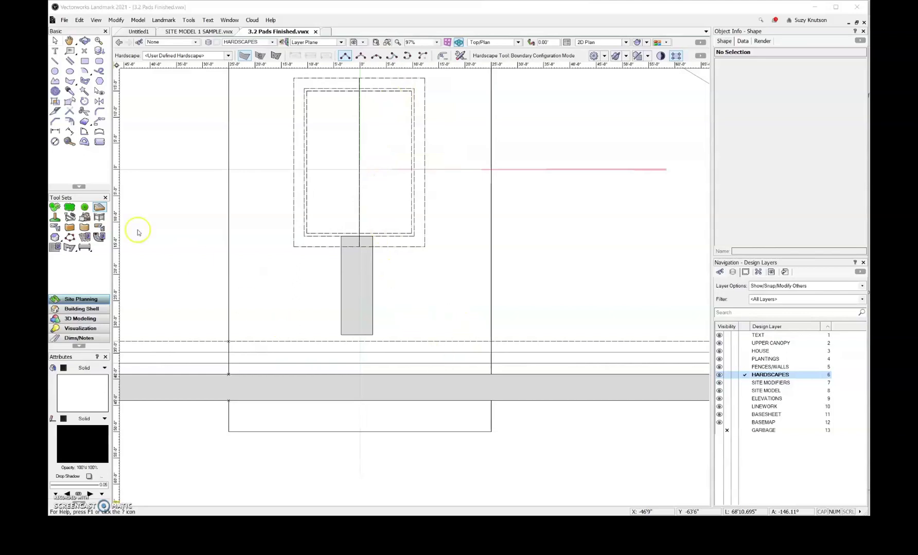
Draw a rectangular hardscape 10' wide and about 12'4" deep, rising from the upper edge of the horizontal pavement near the lot's lower-right corner.
{"action": "left_click", "coordinate": [97, 209]}
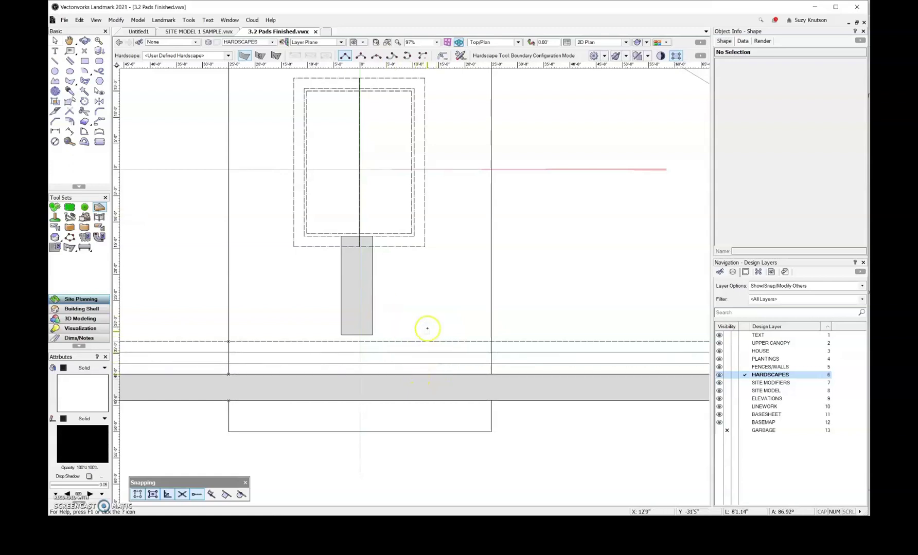
{"action": "left_click", "coordinate": [483, 374]}
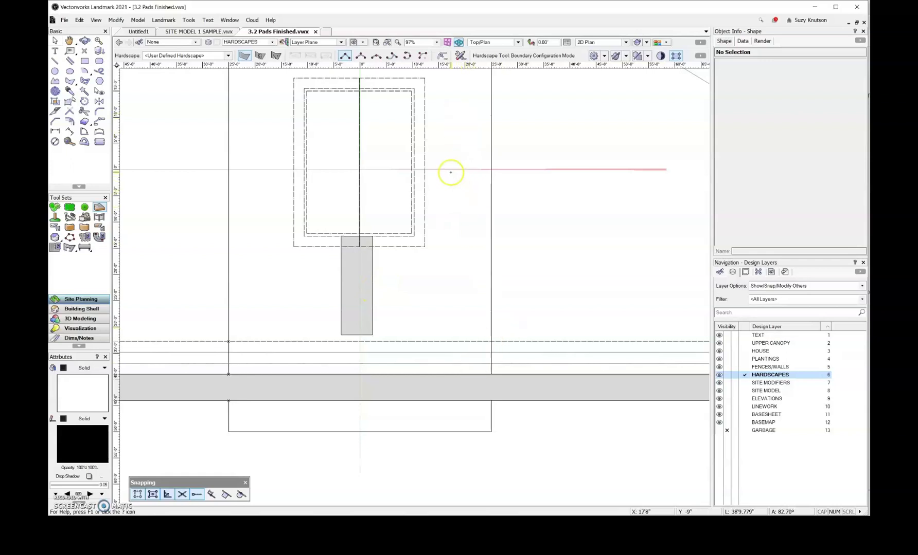
{"action": "left_click", "coordinate": [426, 367]}
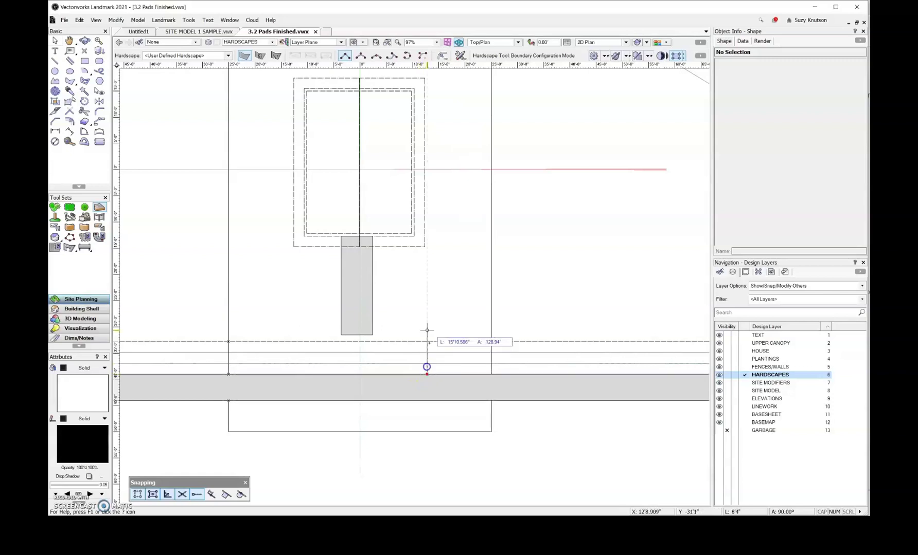
{"action": "left_click", "coordinate": [427, 309]}
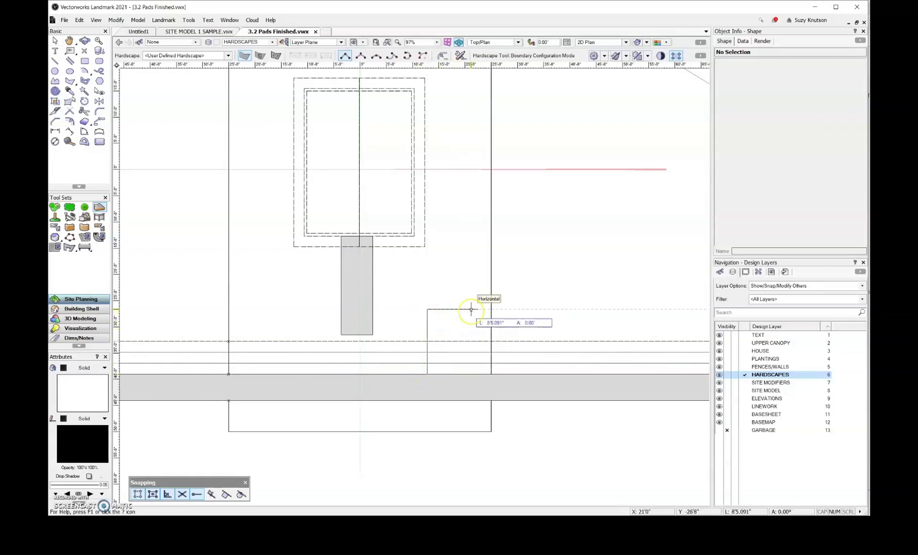
{"action": "key", "text": "Tab"}
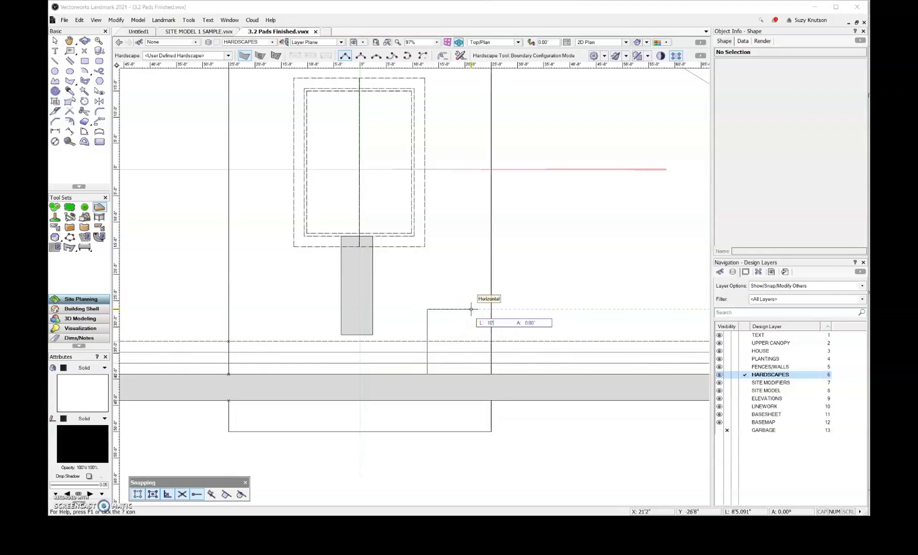
{"action": "key", "text": "Tab"}
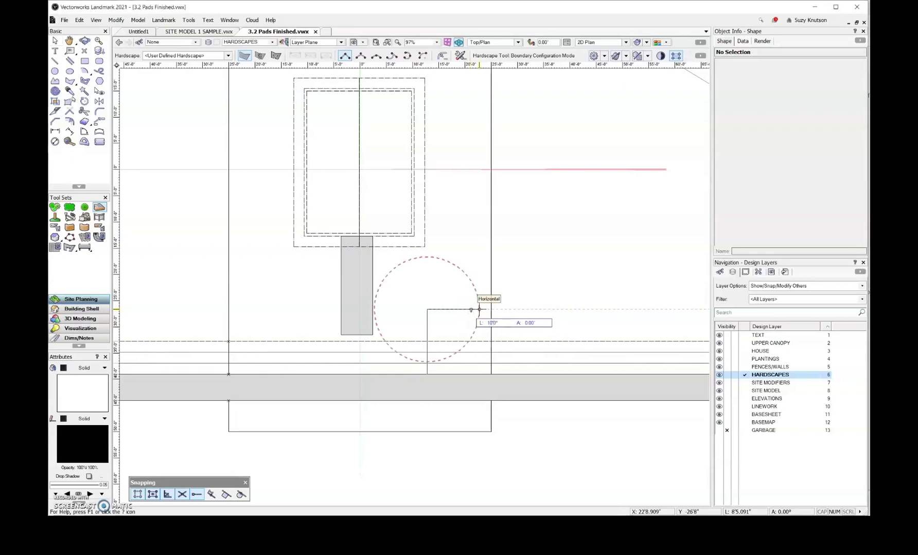
{"action": "left_click", "coordinate": [478, 309]}
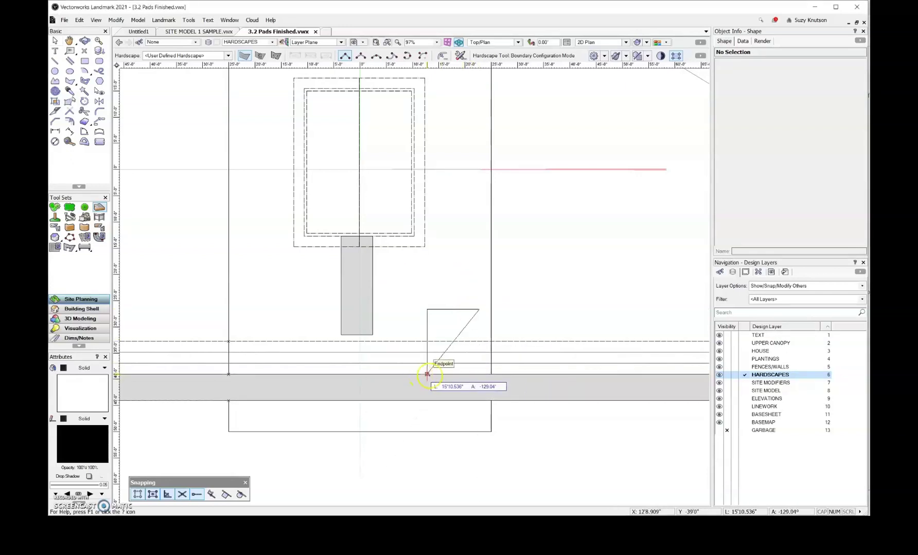
{"action": "left_click", "coordinate": [478, 374]}
{"action": "left_click", "coordinate": [427, 374]}
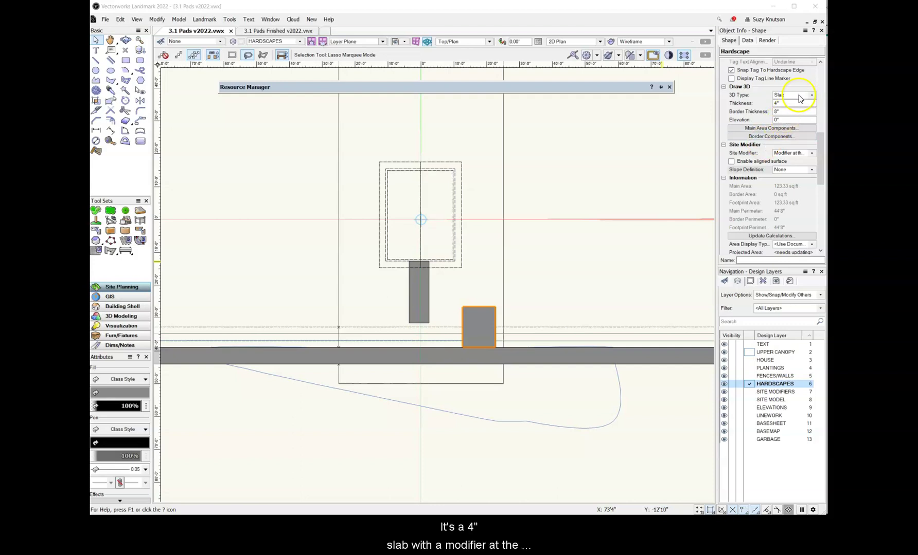
Set the new hardscape's slope definition to Downward Ratio (rise/run).
{"action": "left_click", "coordinate": [811, 170]}
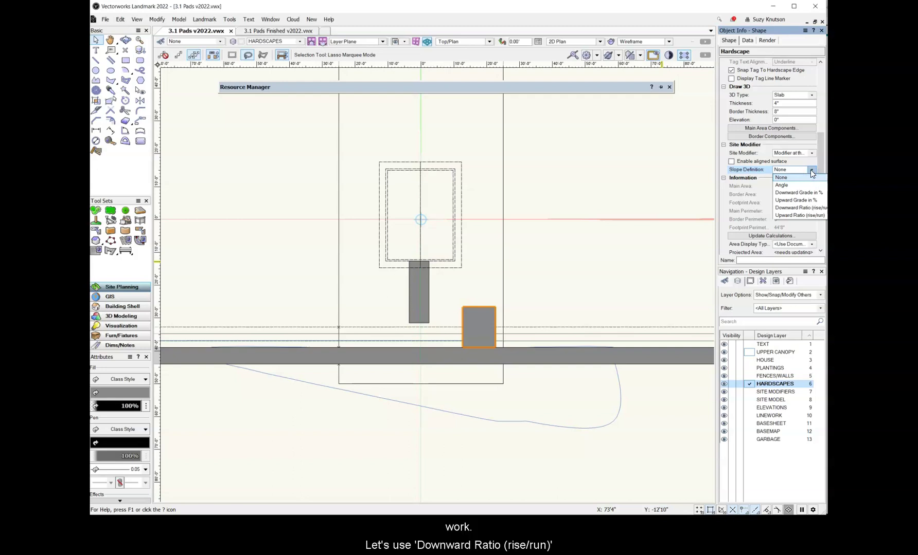
{"action": "left_click", "coordinate": [816, 209]}
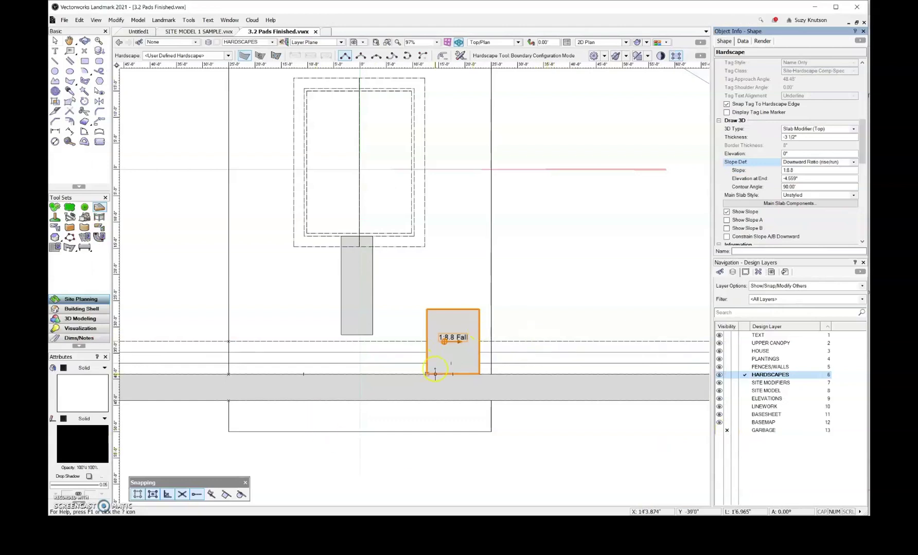
{"action": "scroll", "coordinate": [437, 375], "scroll_direction": "up", "scroll_amount": 3}
{"action": "left_click", "coordinate": [488, 297]}
{"action": "left_click", "coordinate": [457, 316]}
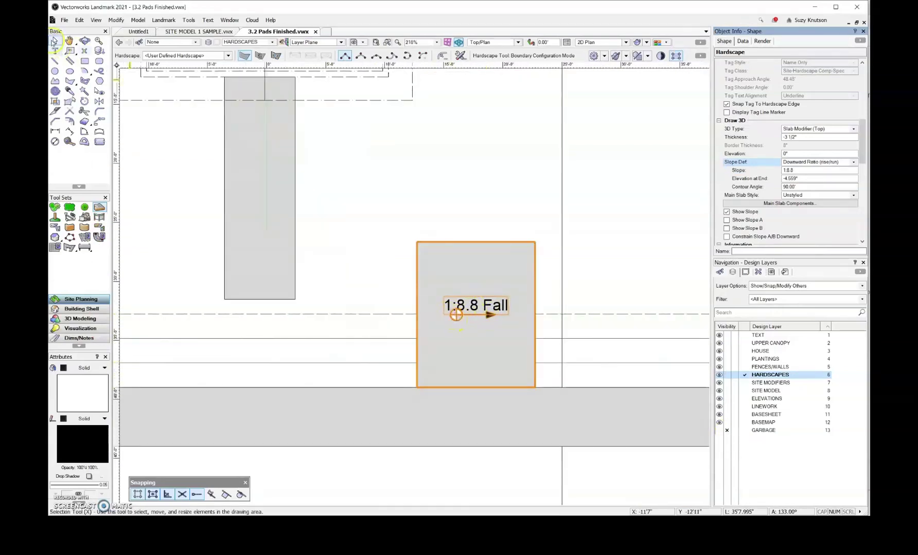
Set the small hardscape's starting elevation to 3'.
{"action": "left_click", "coordinate": [55, 42]}
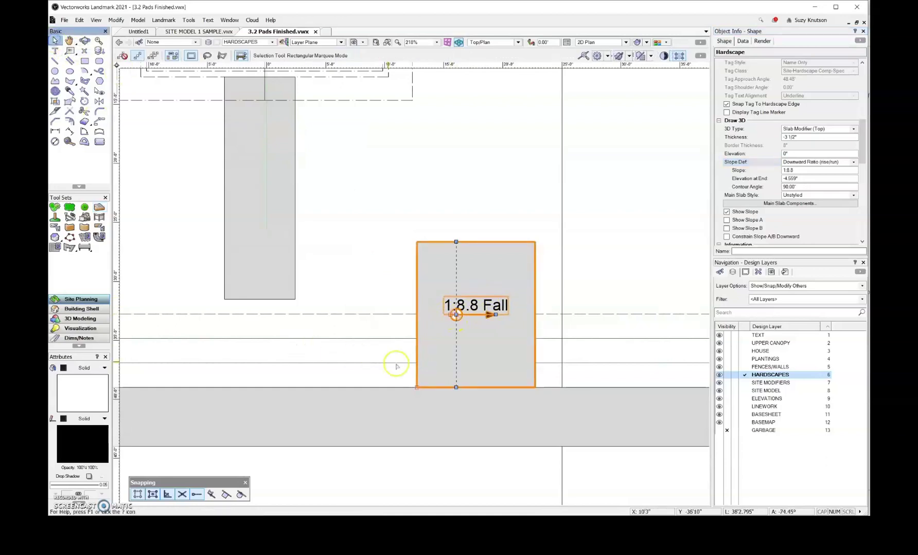
{"action": "left_click", "coordinate": [454, 402]}
{"action": "left_click", "coordinate": [455, 402], "text": "shift"}
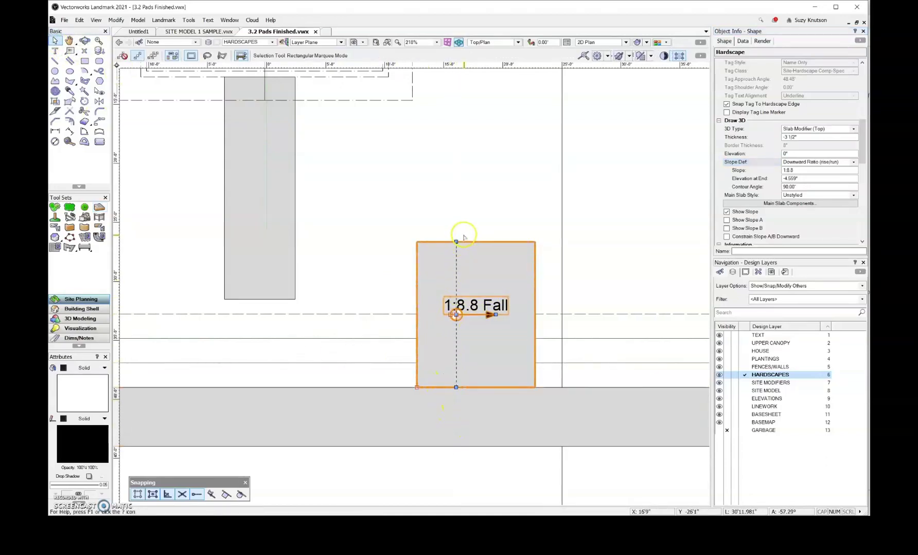
{"action": "left_click", "coordinate": [466, 424], "text": "shift"}
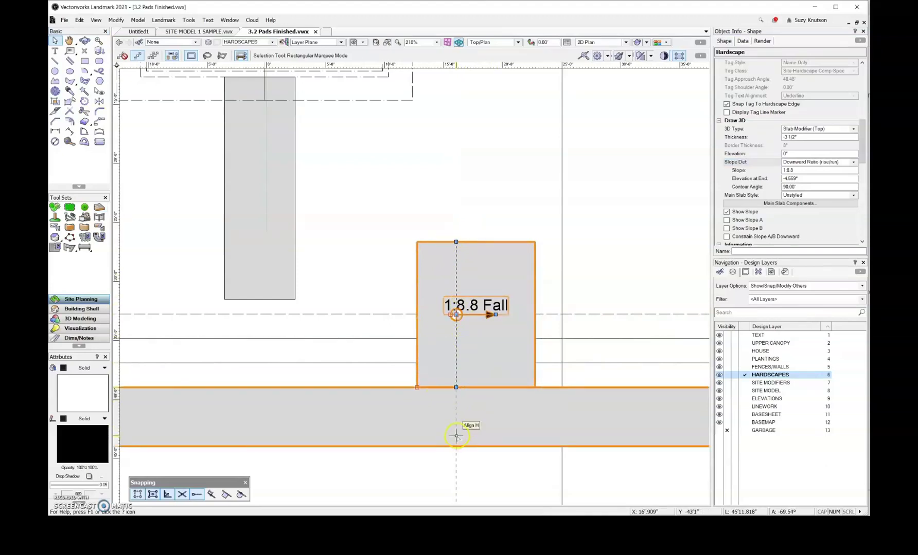
{"action": "left_click", "coordinate": [456, 436], "text": "shift"}
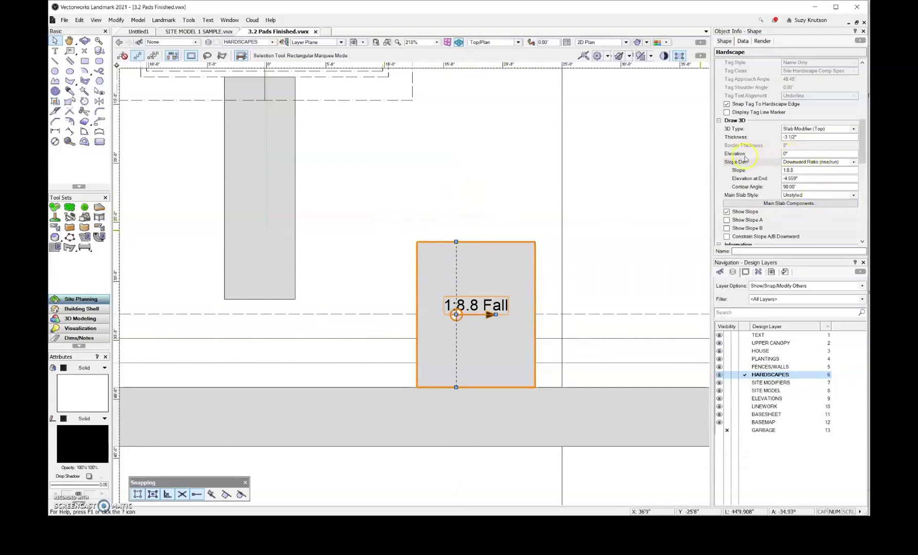
{"action": "left_click", "coordinate": [774, 154]}
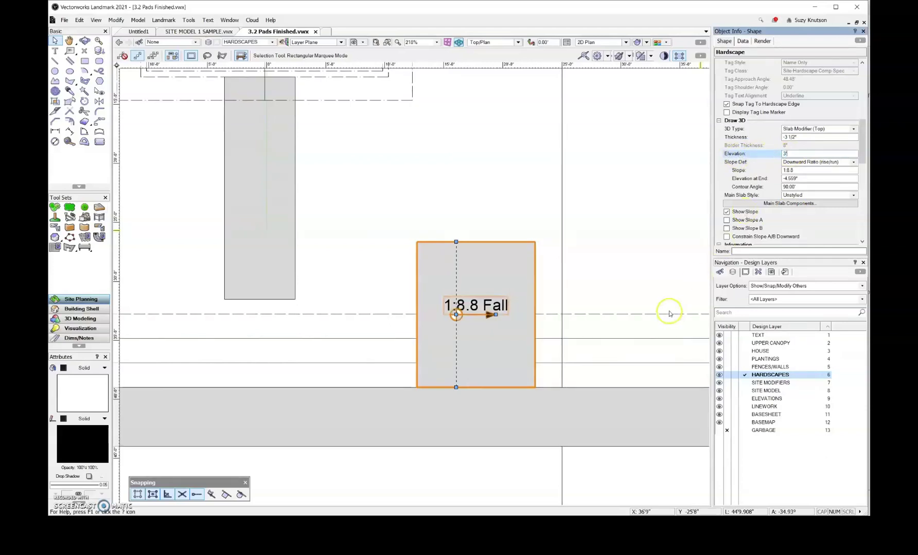
{"action": "key", "text": "Tab"}
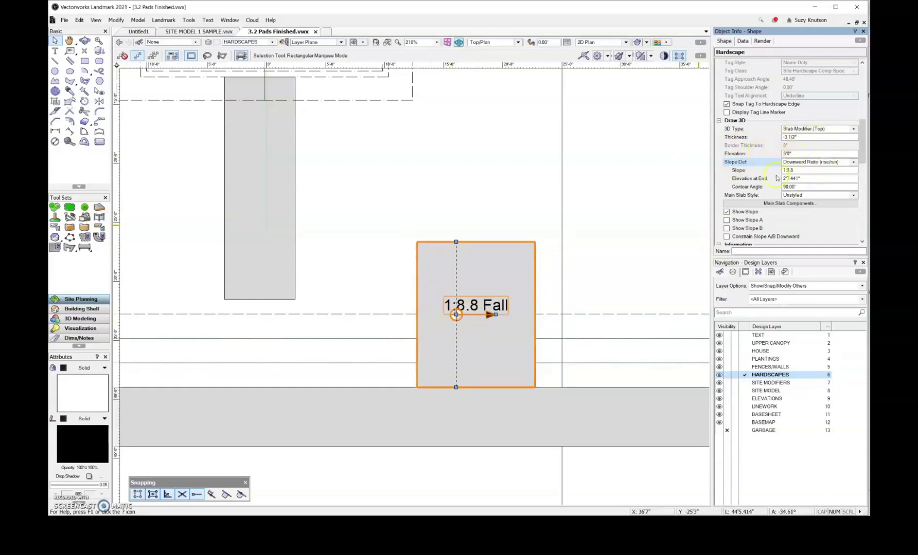
Run the slope arrow from the hardscape's upper-edge midpoint to its lower edge, contour line along the upper edge, with Elevation at End .1".
{"action": "left_click_drag", "start_coordinate": [455, 315], "coordinate": [476, 243]}
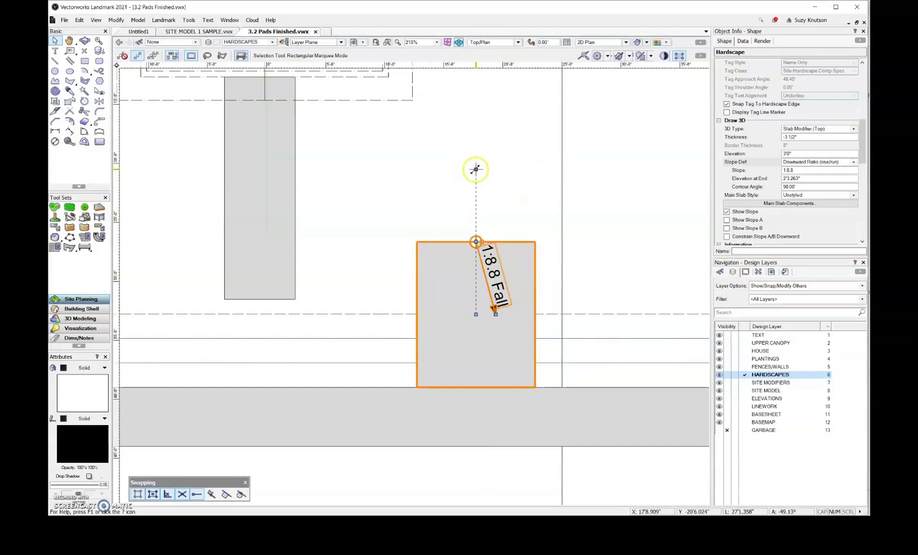
{"action": "left_click_drag", "start_coordinate": [476, 169], "coordinate": [535, 242]}
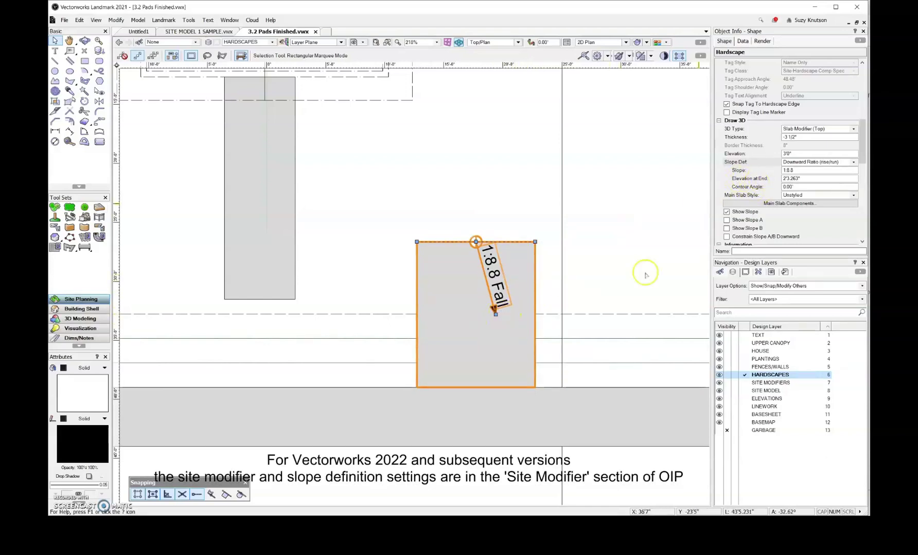
{"action": "left_click_drag", "start_coordinate": [495, 314], "coordinate": [477, 383]}
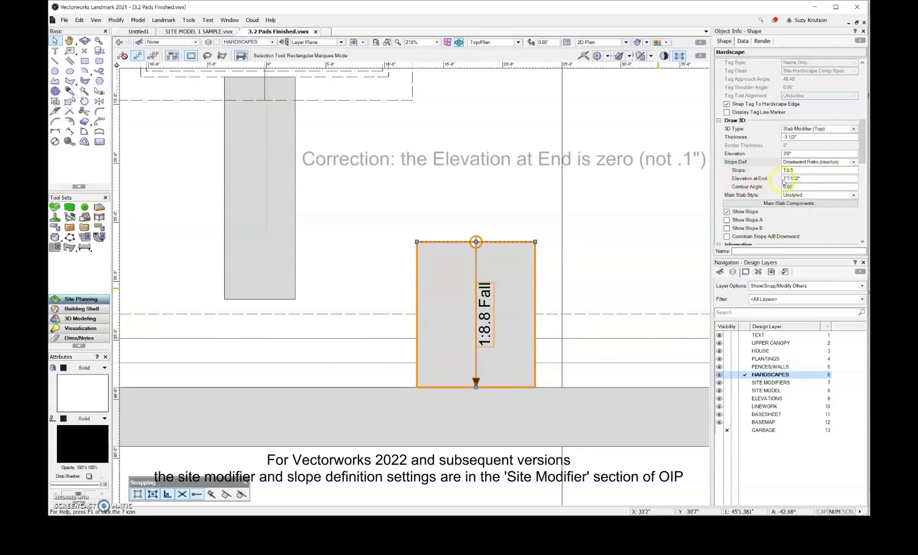
{"action": "left_click", "coordinate": [758, 179]}
{"action": "type", "text": ".1"}
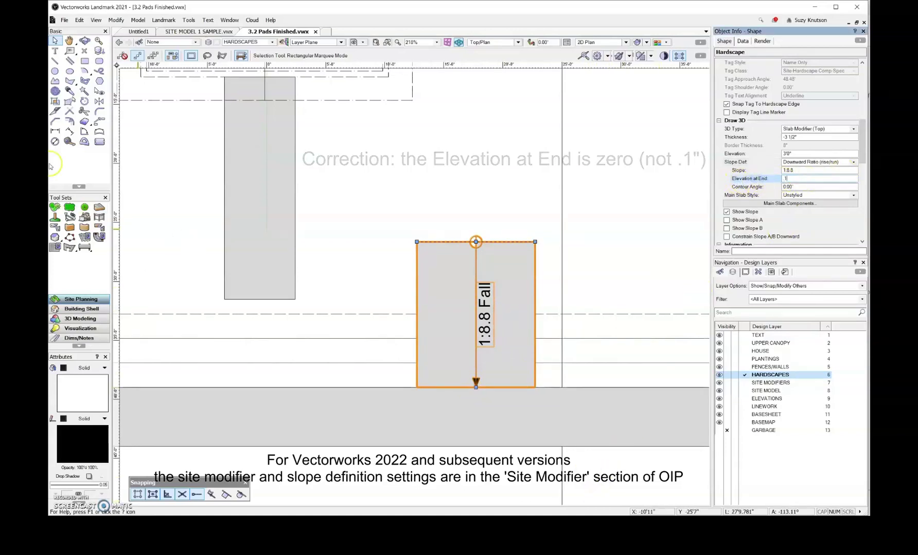
Update the site model in a 3D view so the terrain follows the sloped hardscape.
{"action": "left_click", "coordinate": [85, 41]}
{"action": "scroll", "coordinate": [514, 308], "scroll_direction": "down", "scroll_amount": 2}
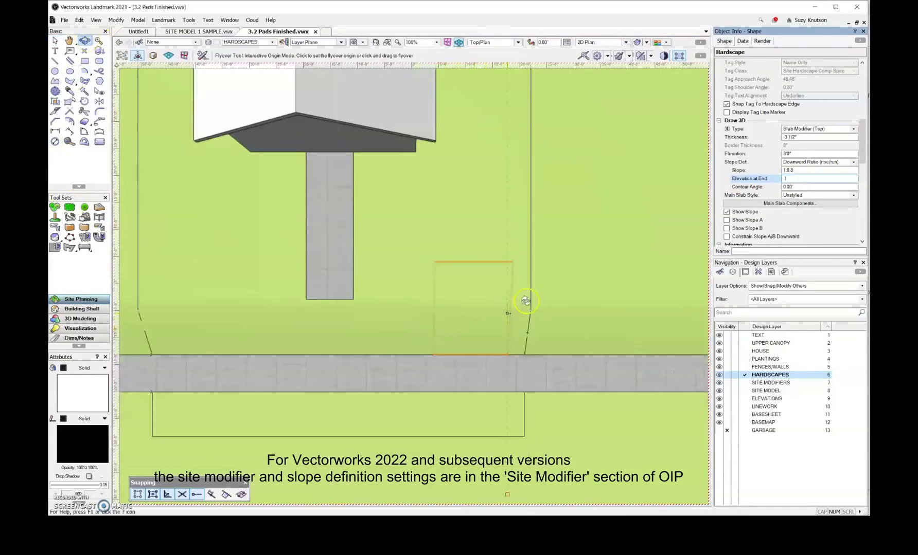
{"action": "left_click_drag", "start_coordinate": [565, 340], "coordinate": [436, 229]}
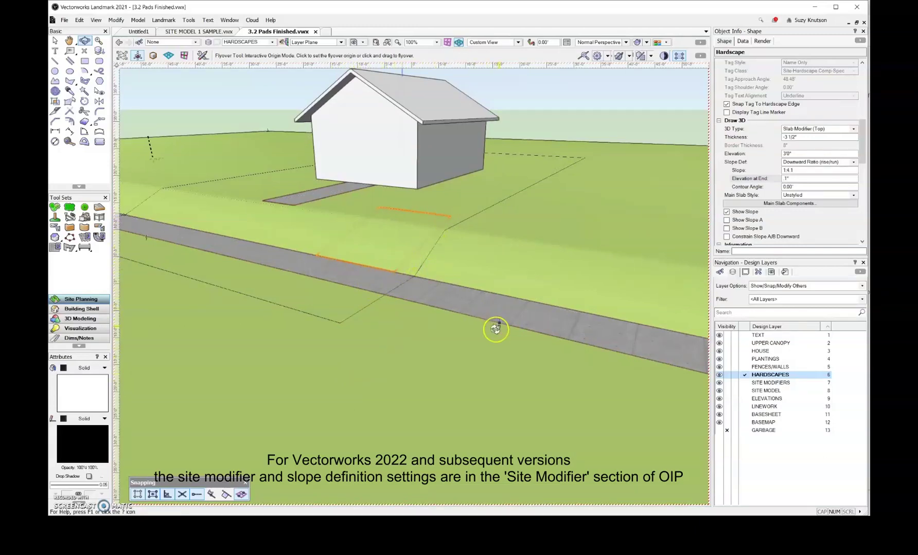
{"action": "left_click_drag", "start_coordinate": [493, 327], "coordinate": [507, 322]}
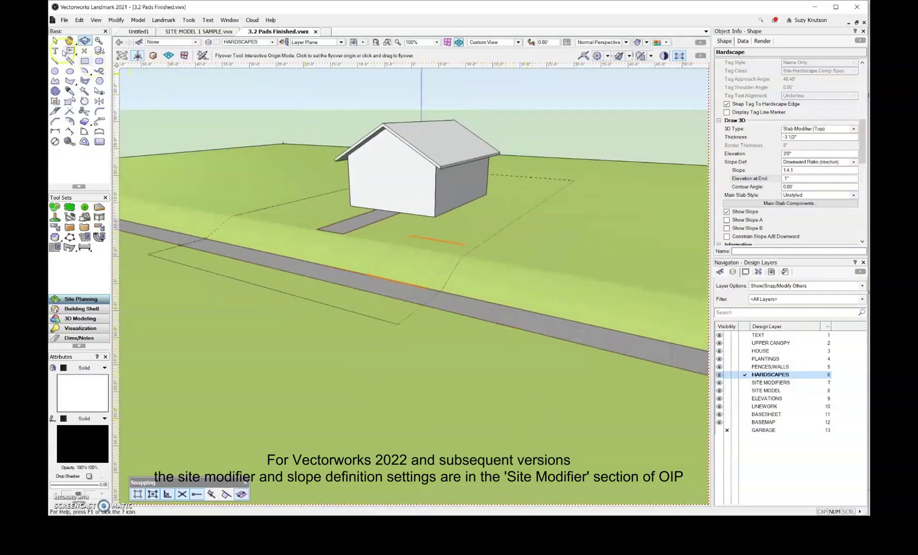
{"action": "left_click", "coordinate": [55, 41]}
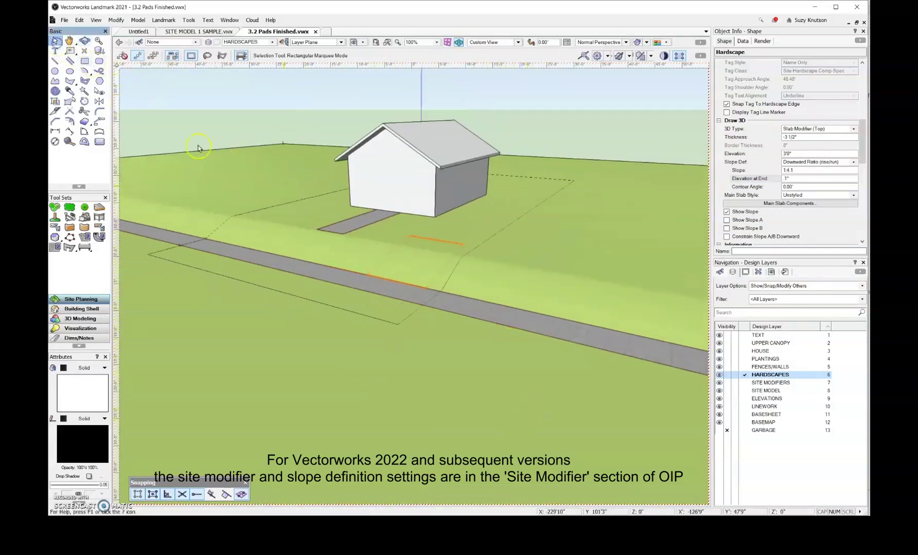
{"action": "left_click", "coordinate": [544, 246]}
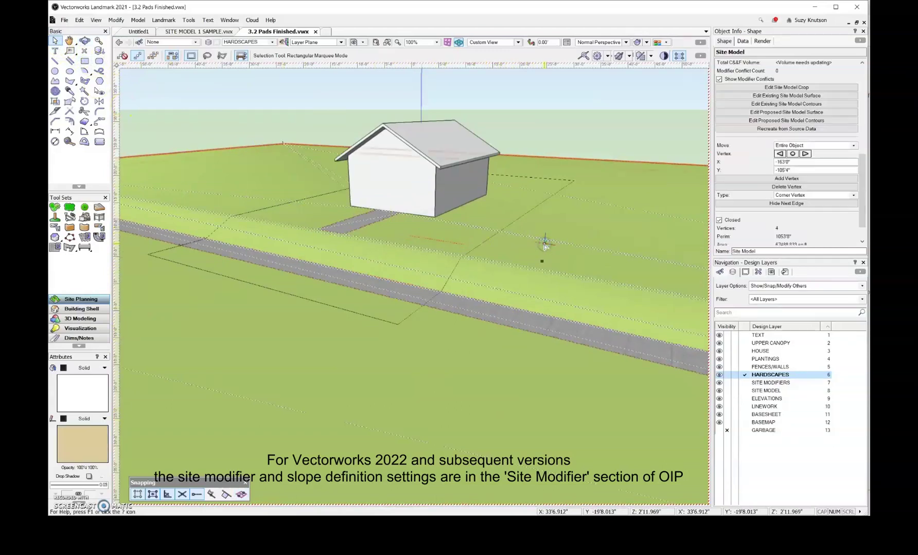
{"action": "left_click", "coordinate": [861, 101]}
{"action": "left_click", "coordinate": [836, 97]}
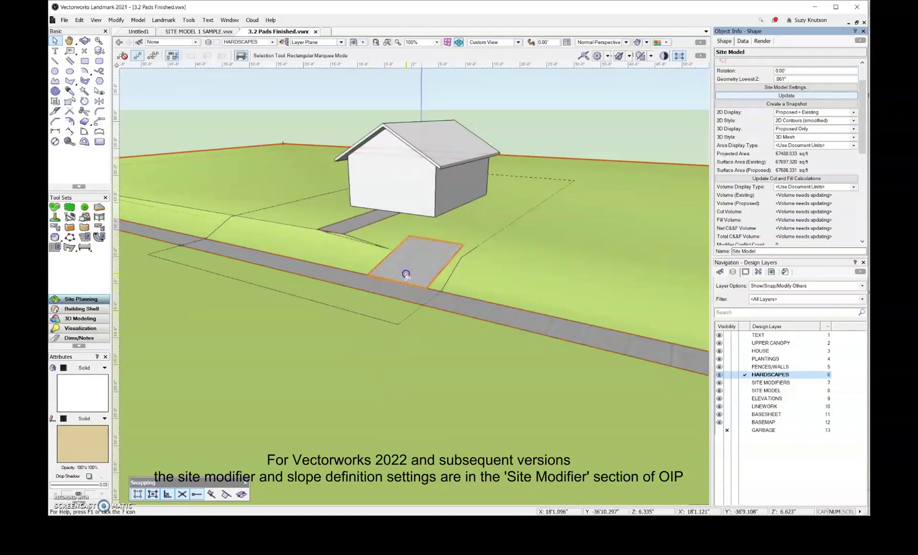
In Top/Plan view, draw a second hardscape 10' wide and about 64' long, extending from the sloped hardscape's upper edge past the house.
{"action": "left_click", "coordinate": [406, 274]}
{"action": "key", "text": "ctrl+5"}
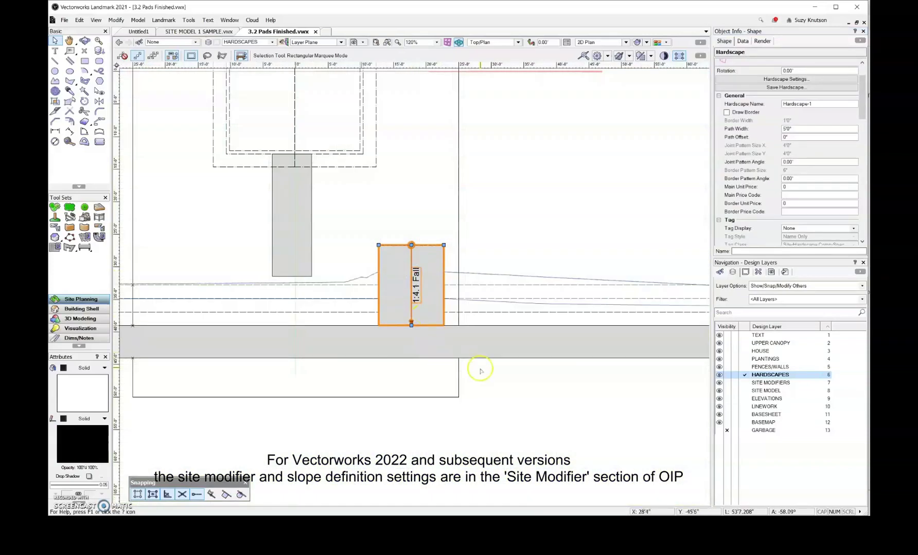
{"action": "scroll", "coordinate": [479, 370], "scroll_direction": "down", "scroll_amount": 2}
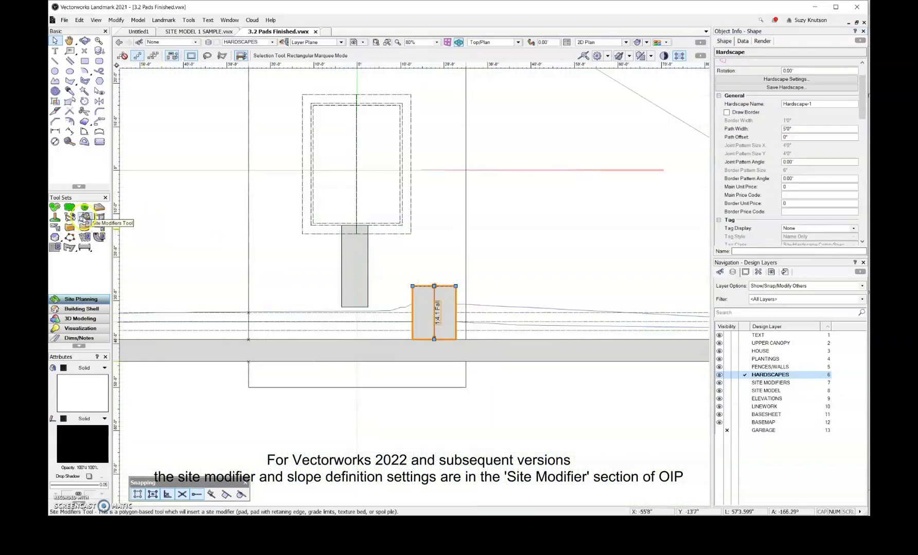
{"action": "left_click", "coordinate": [99, 207]}
{"action": "scroll", "coordinate": [479, 250], "scroll_direction": "down", "scroll_amount": 1}
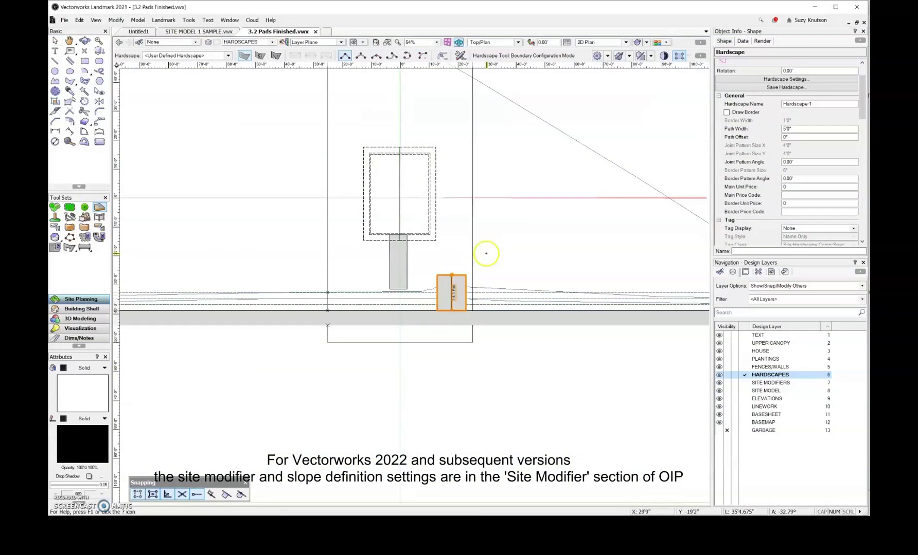
{"action": "left_click", "coordinate": [437, 275]}
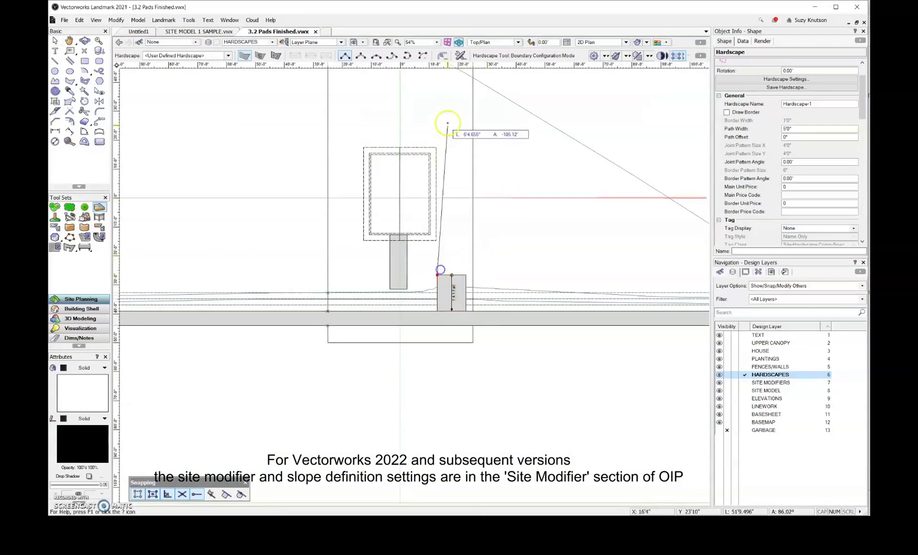
{"action": "left_click", "coordinate": [436, 90]}
{"action": "mouse_move", "coordinate": [465, 275]}
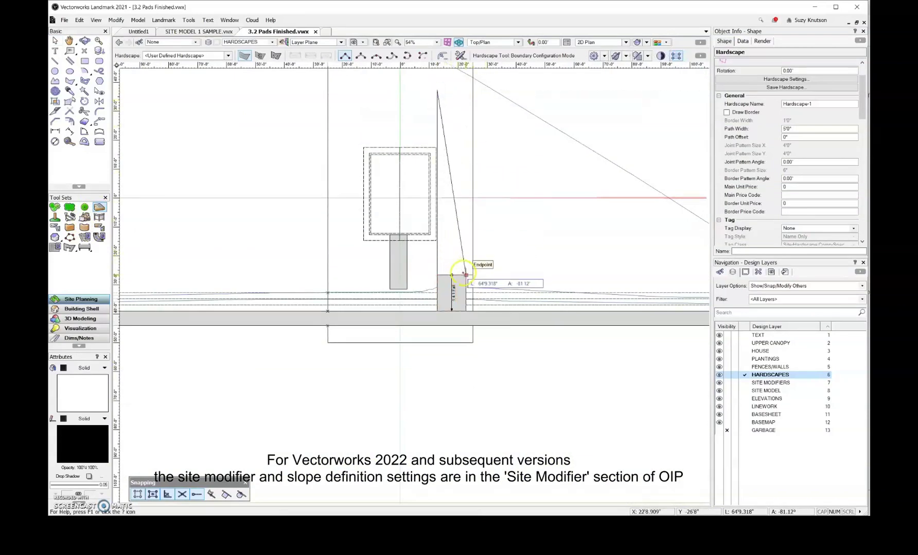
{"action": "left_click", "coordinate": [466, 90]}
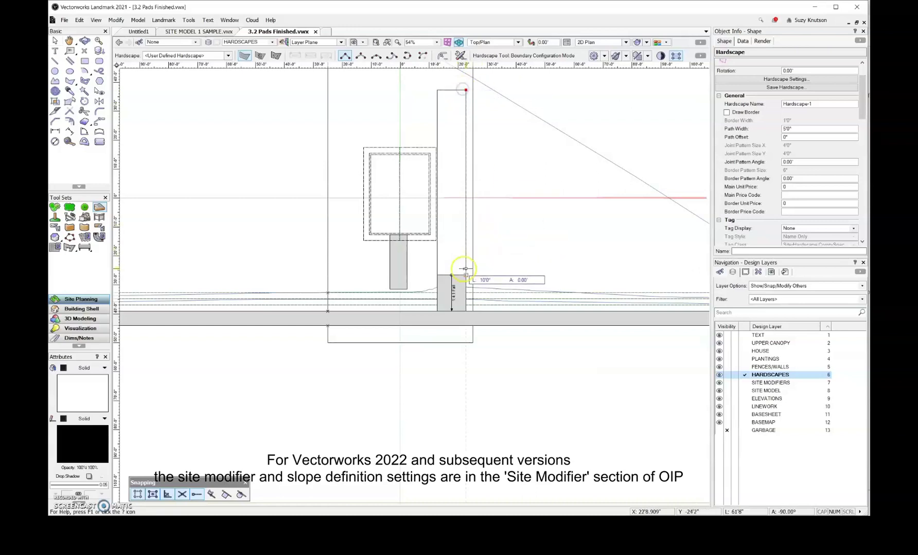
{"action": "left_click", "coordinate": [465, 275]}
{"action": "left_click", "coordinate": [436, 275]}
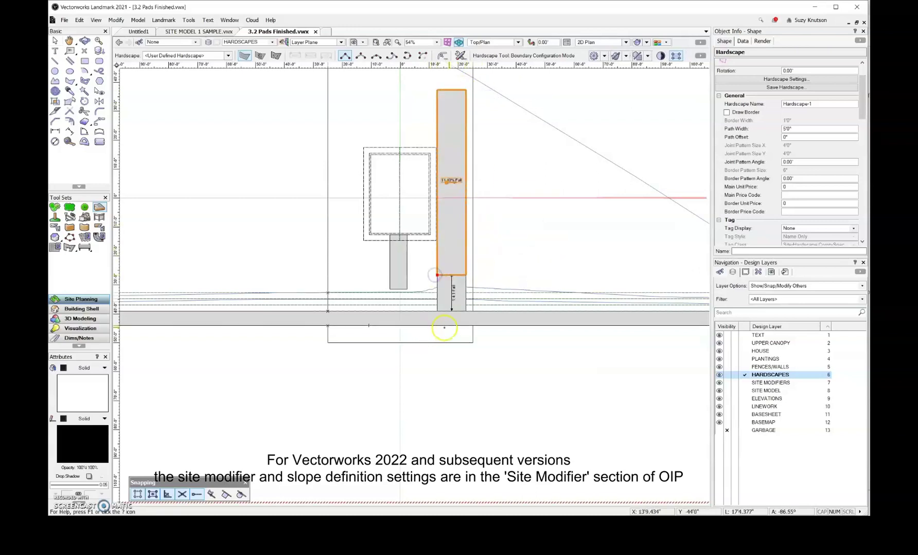
Set the long hardscape's slope definition to None and its elevation to 3'0".
{"action": "left_click_drag", "start_coordinate": [863, 93], "coordinate": [859, 137]}
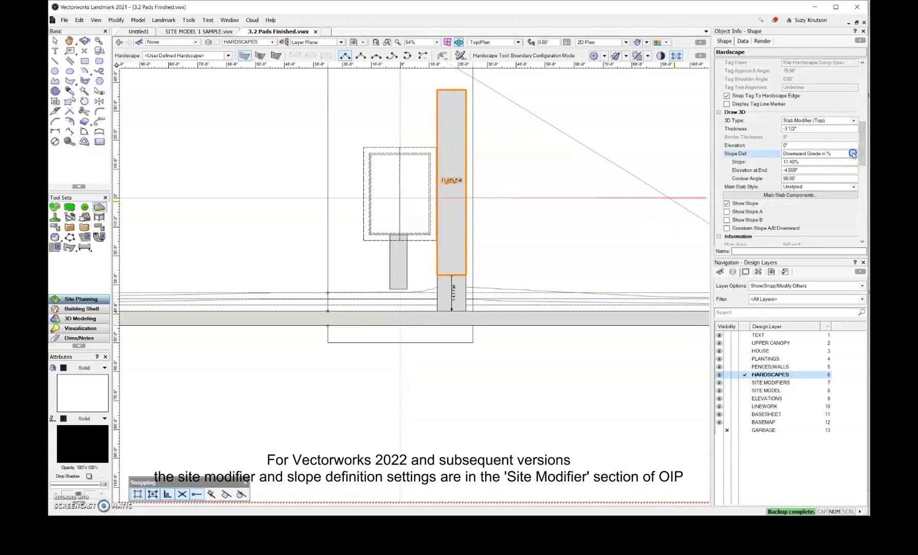
{"action": "left_click", "coordinate": [852, 154]}
{"action": "left_click", "coordinate": [844, 162]}
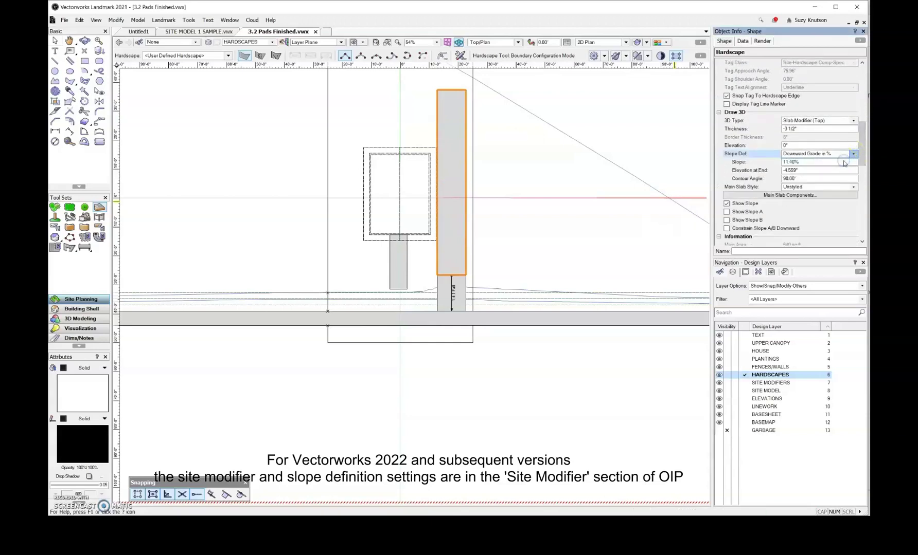
{"action": "scroll", "coordinate": [837, 159], "scroll_direction": "up", "scroll_amount": 2}
{"action": "left_click", "coordinate": [787, 147]}
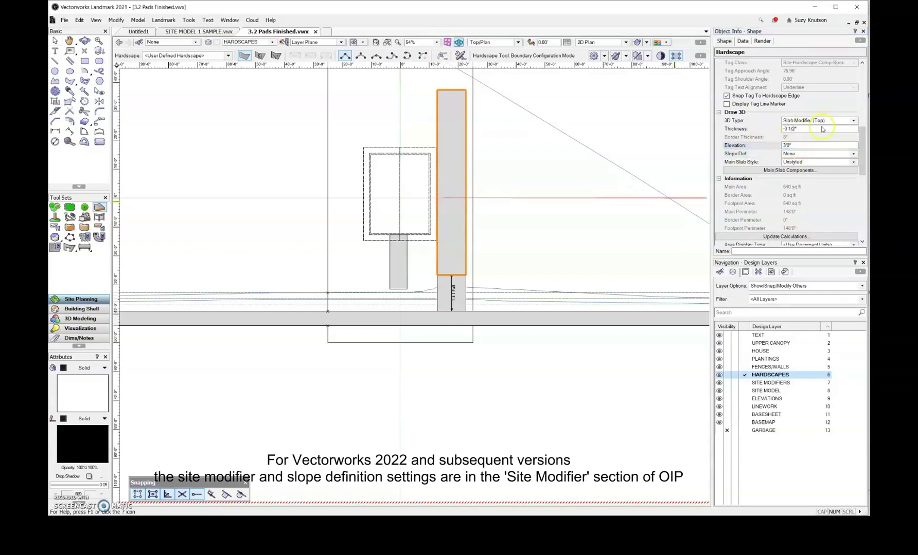
In a 3D view of the house and driveway, select the site model to update it with the long hardscape.
{"action": "left_click", "coordinate": [84, 40]}
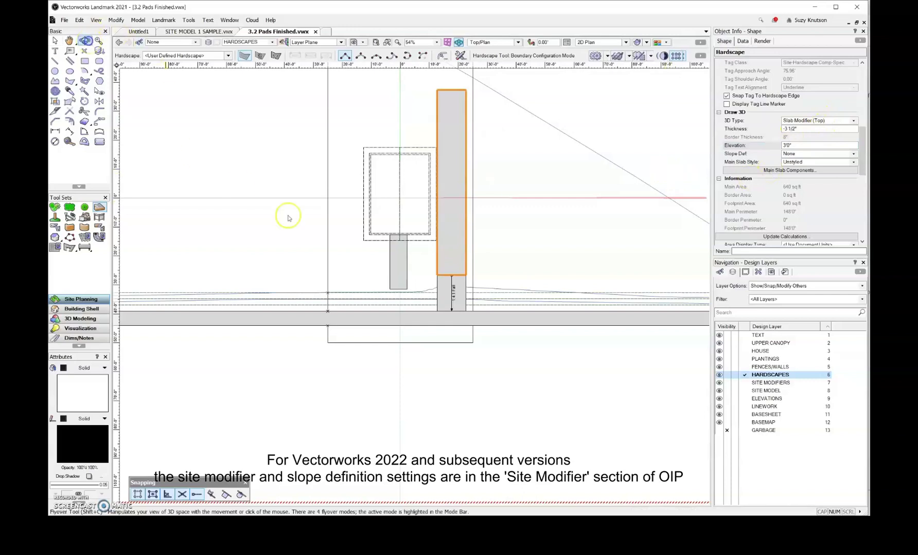
{"action": "left_click_drag", "start_coordinate": [288, 218], "coordinate": [432, 259]}
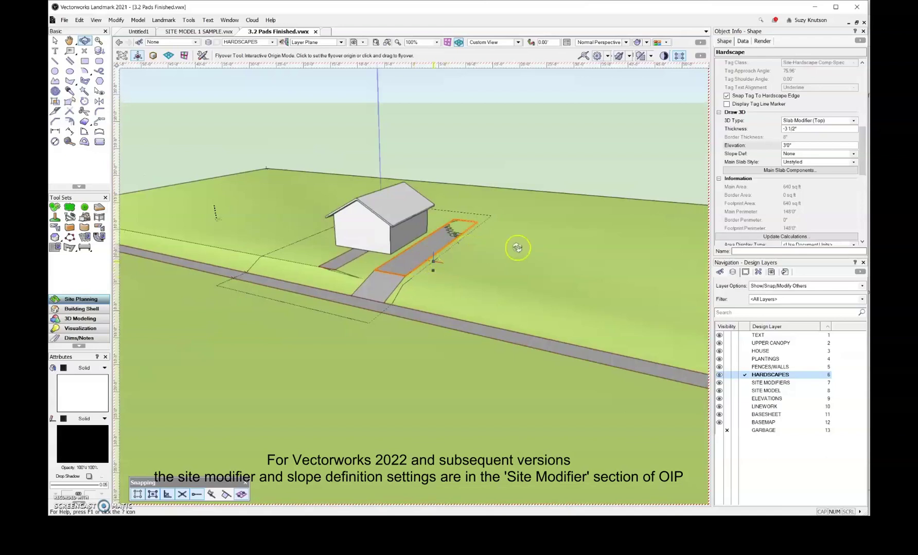
{"action": "left_click_drag", "start_coordinate": [517, 248], "coordinate": [563, 238]}
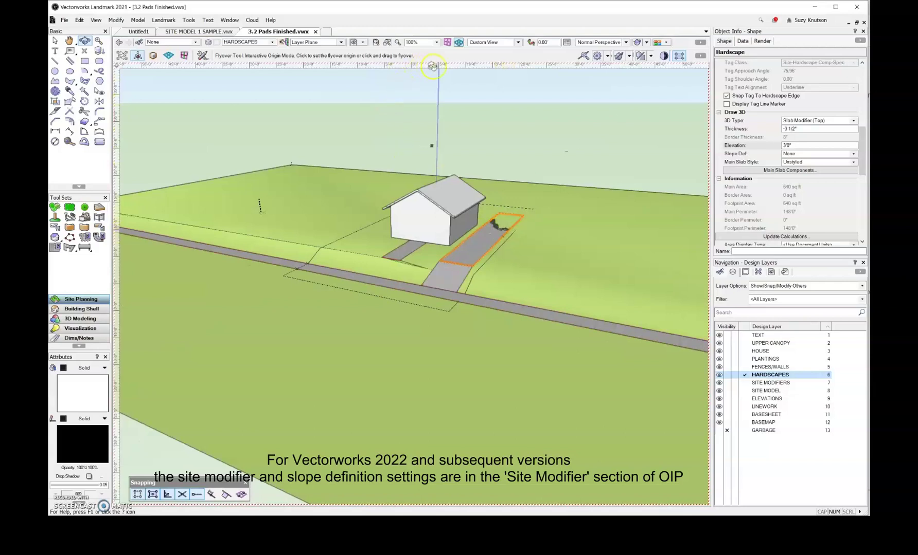
{"action": "left_click", "coordinate": [55, 40]}
{"action": "left_click", "coordinate": [528, 205]}
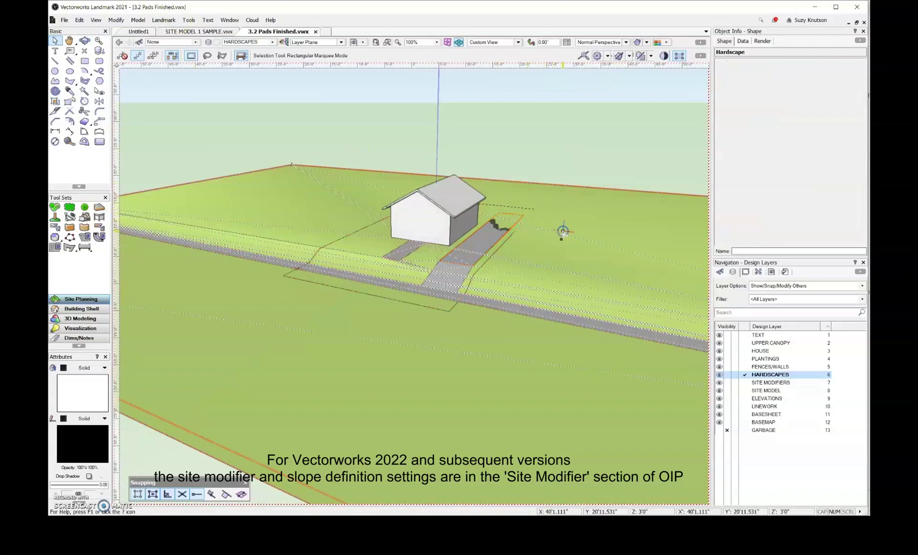
{"action": "left_click", "coordinate": [646, 144]}
{"action": "scroll", "coordinate": [823, 154], "scroll_direction": "up", "scroll_amount": 5}
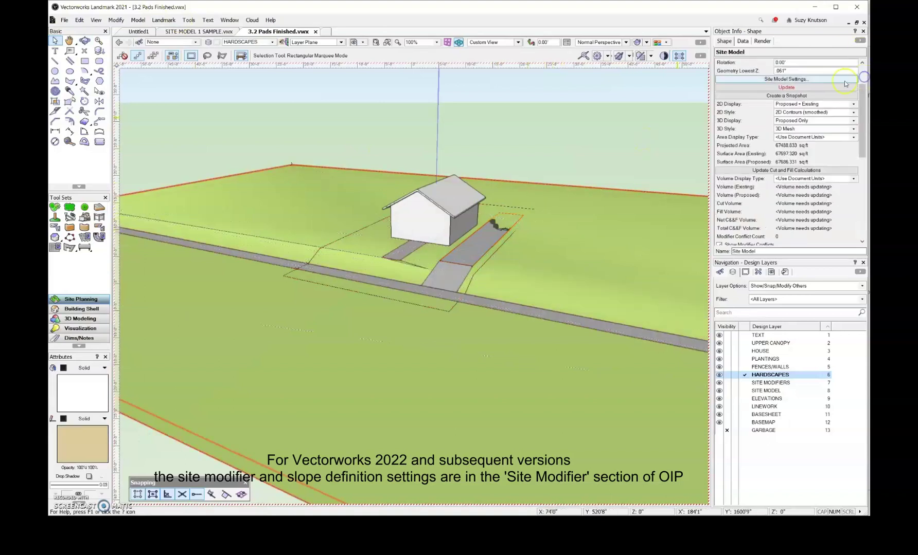